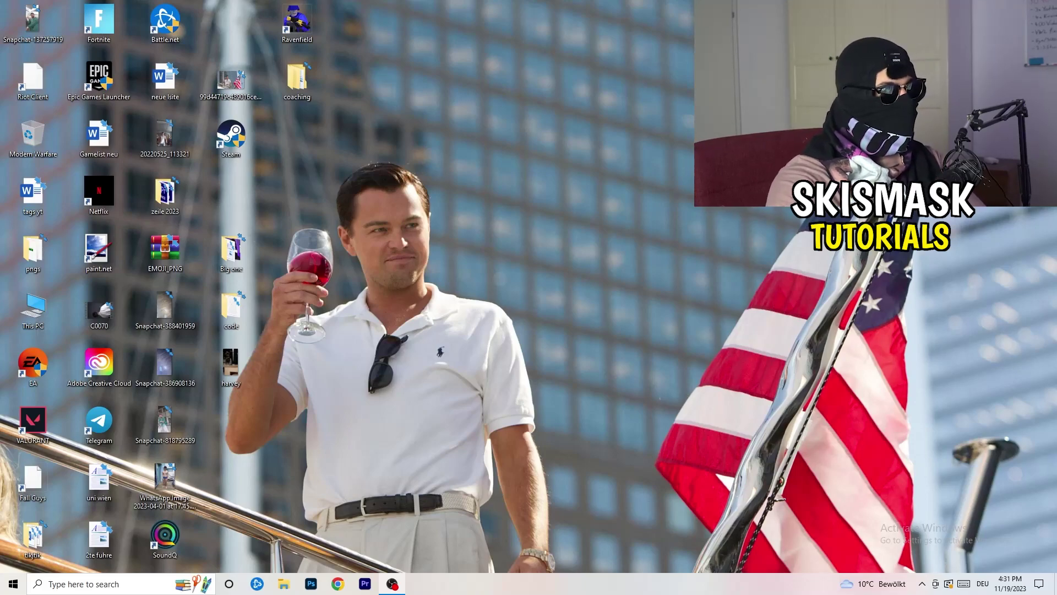
Step: Launch NVIDIA Control Panel from the desktop right-click menu
{"action": "right_click", "coordinate": [568, 197]}
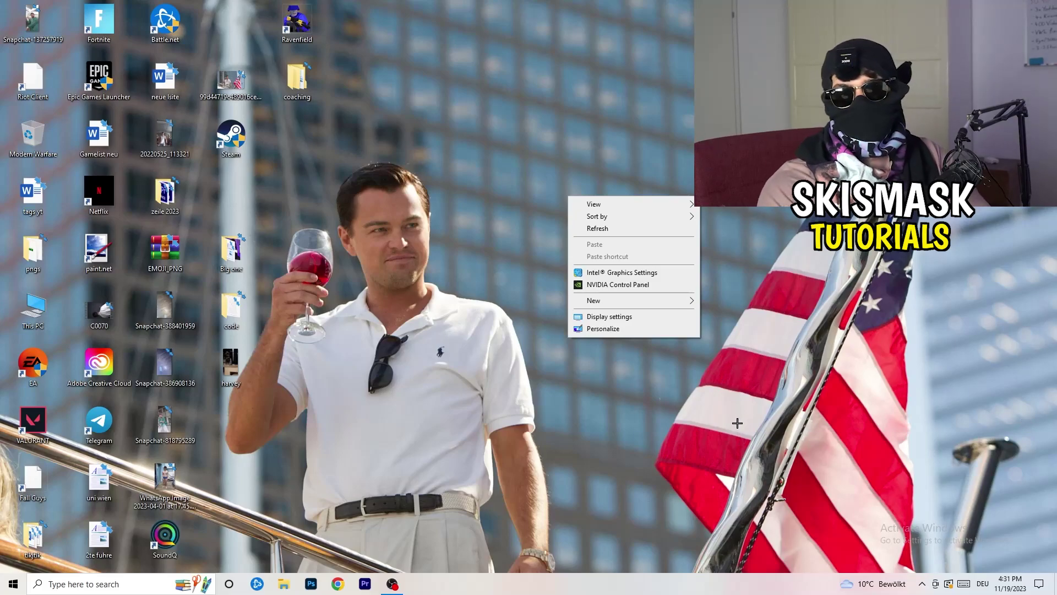
{"action": "left_click", "coordinate": [615, 284]}
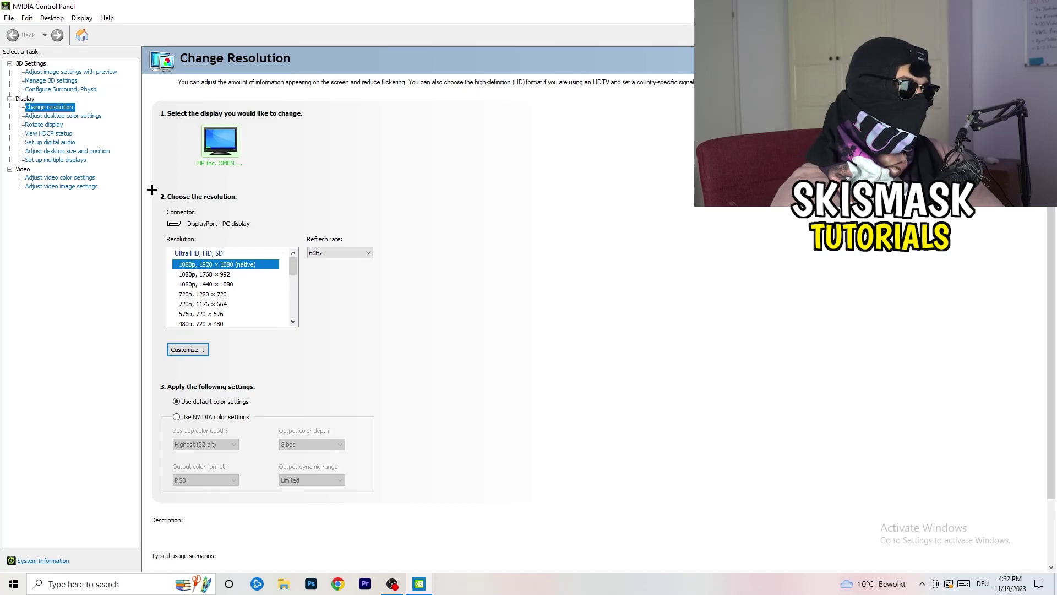
{"action": "left_click", "coordinate": [192, 349]}
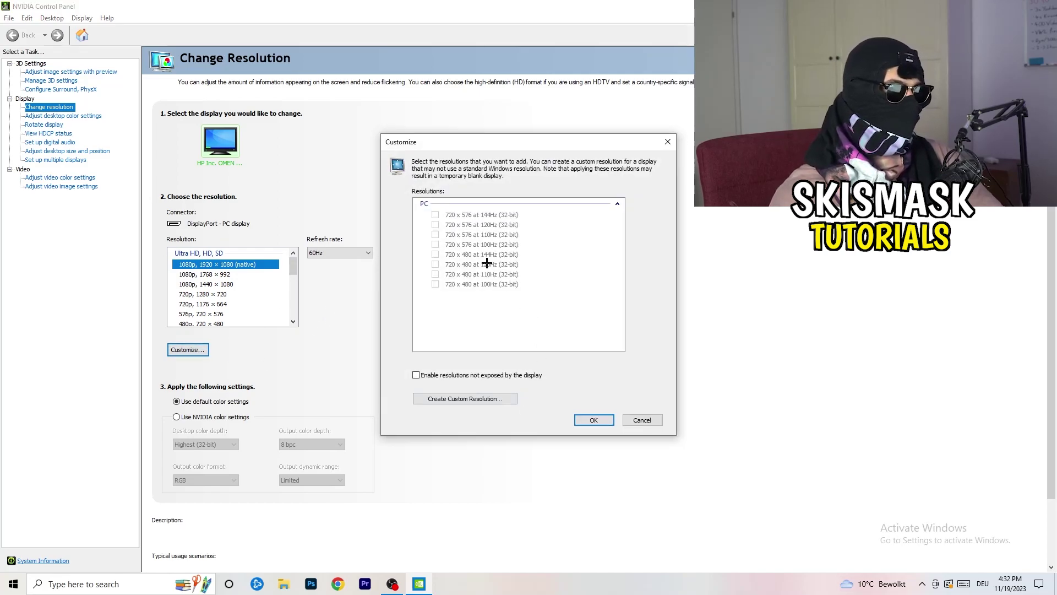
{"action": "left_click", "coordinate": [486, 399]}
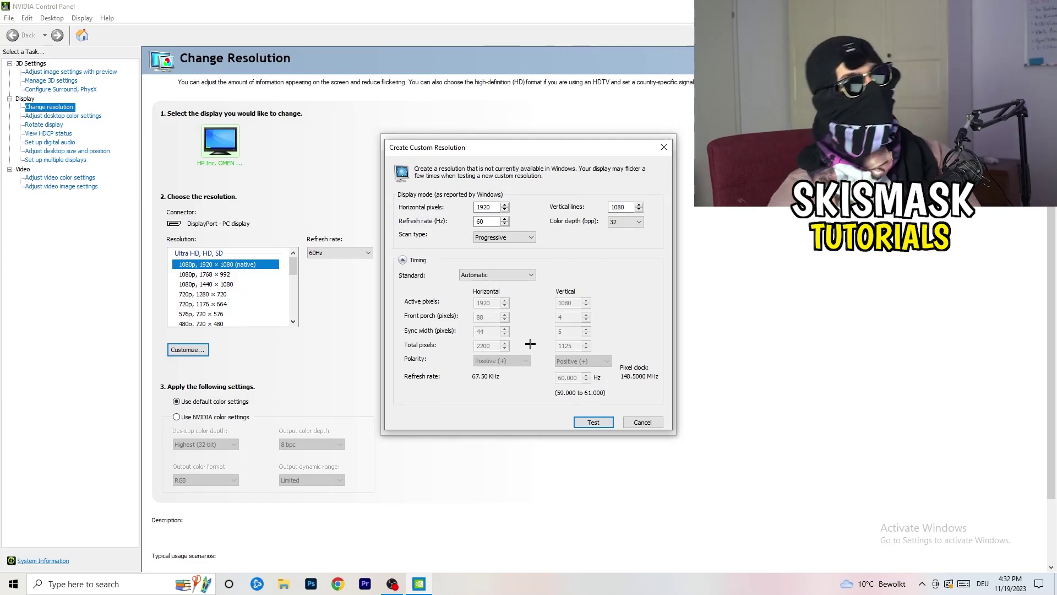
{"action": "left_click_drag", "start_coordinate": [494, 208], "coordinate": [460, 206]}
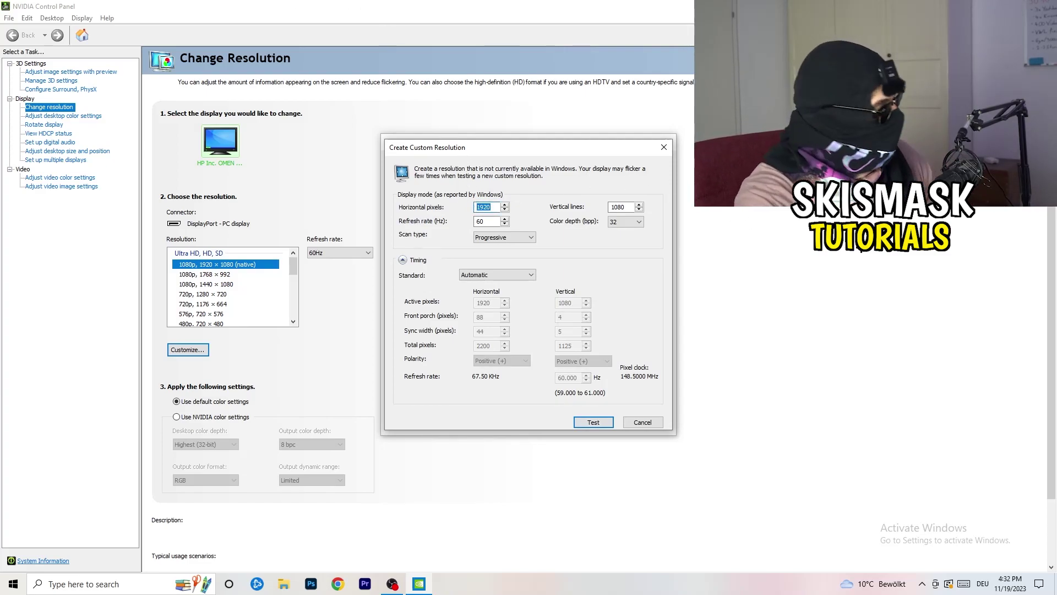
{"action": "type", "text": "1440"}
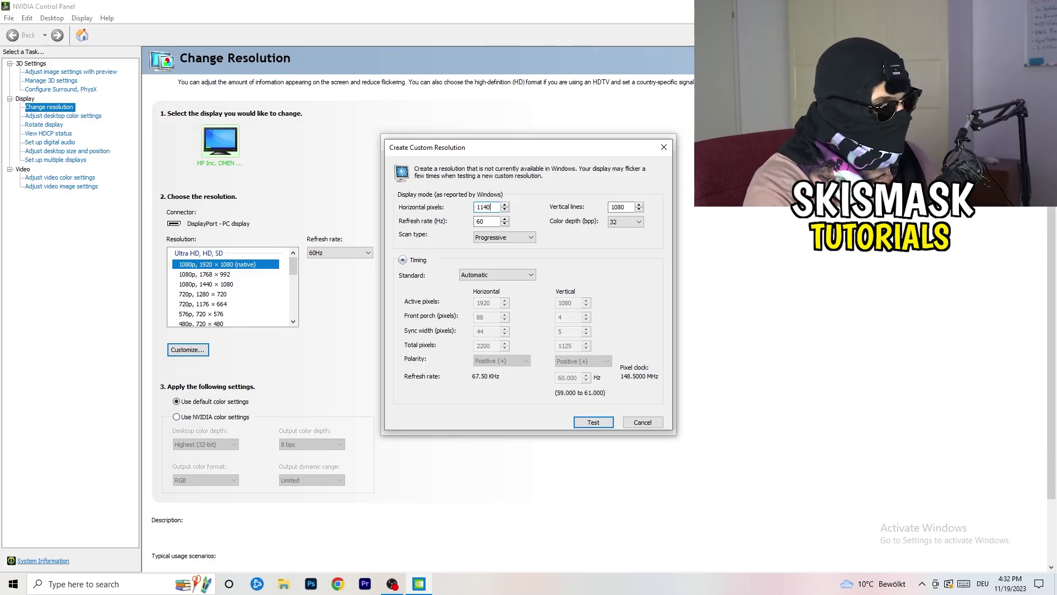
{"action": "key", "text": "BackSpace"}
{"action": "key", "text": "BackSpace"}
{"action": "key", "text": "BackSpace"}
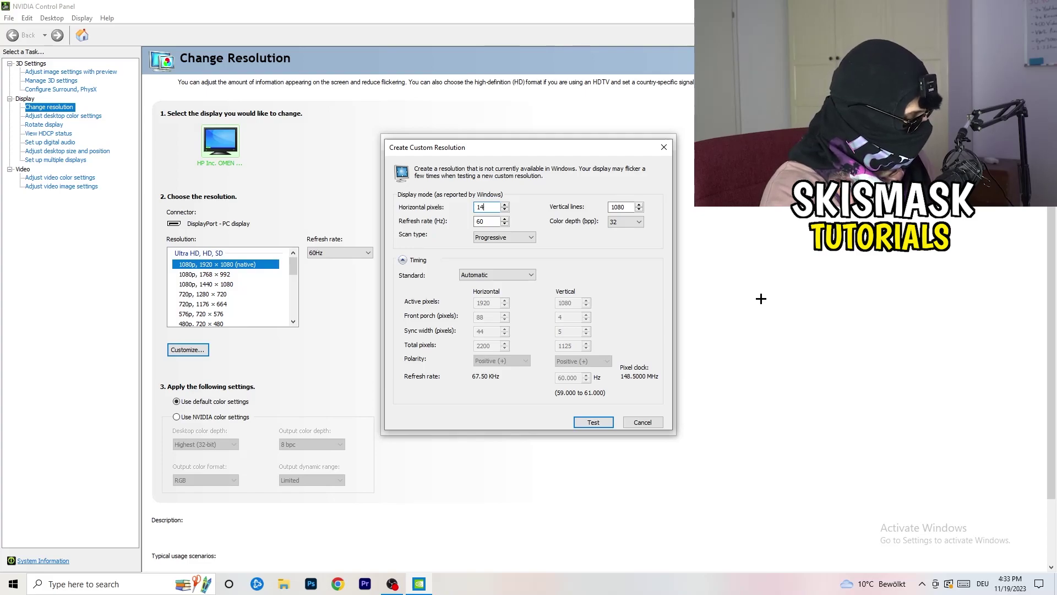
{"action": "type", "text": "40"}
{"action": "left_click", "coordinate": [625, 207]}
{"action": "key", "text": "BackSpace"}
{"action": "key", "text": "BackSpace"}
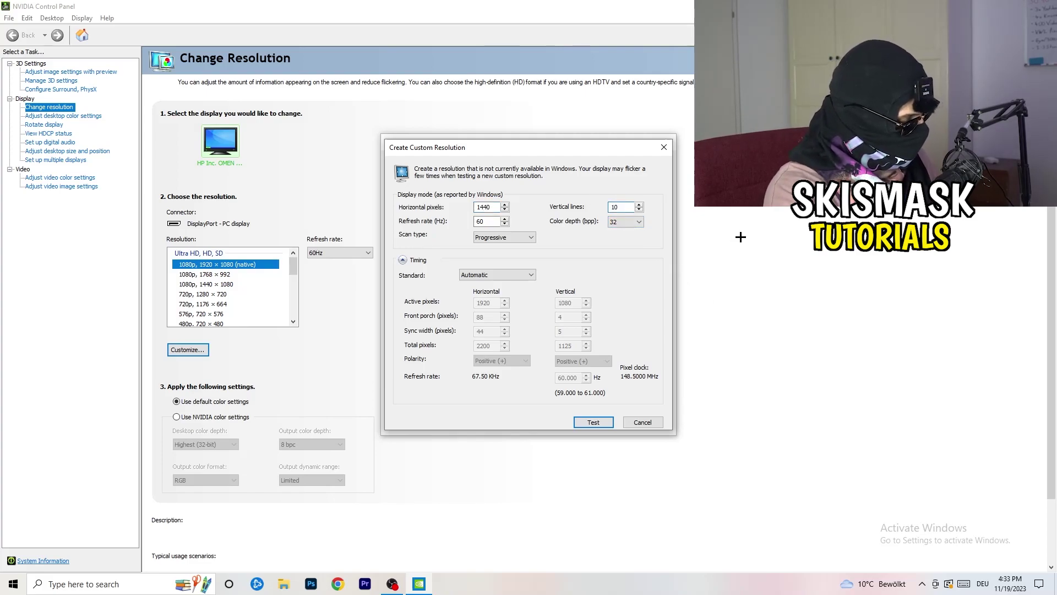
{"action": "type", "text": "40"}
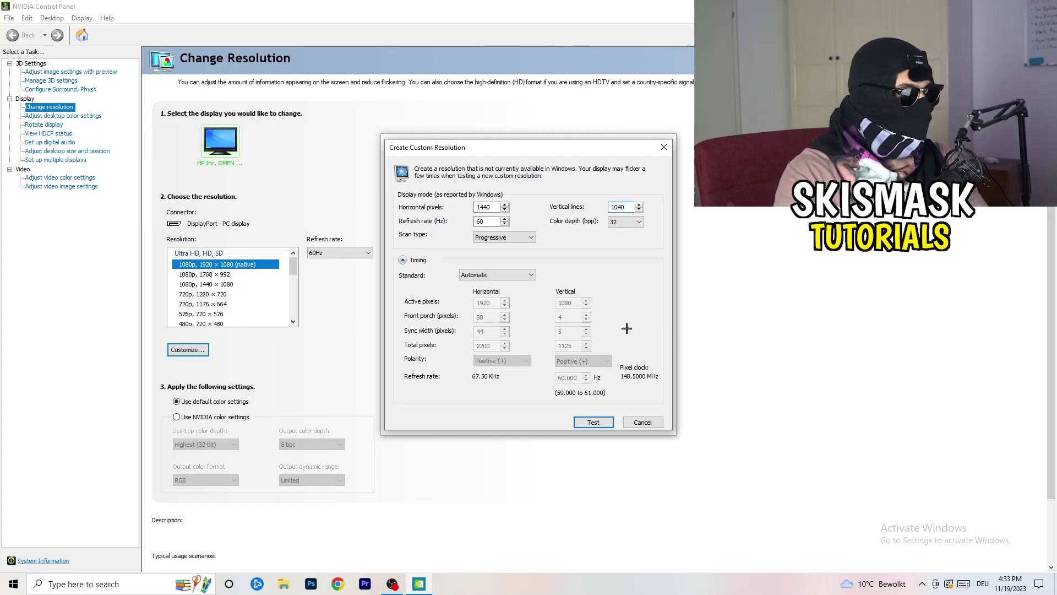
{"action": "left_click", "coordinate": [508, 237]}
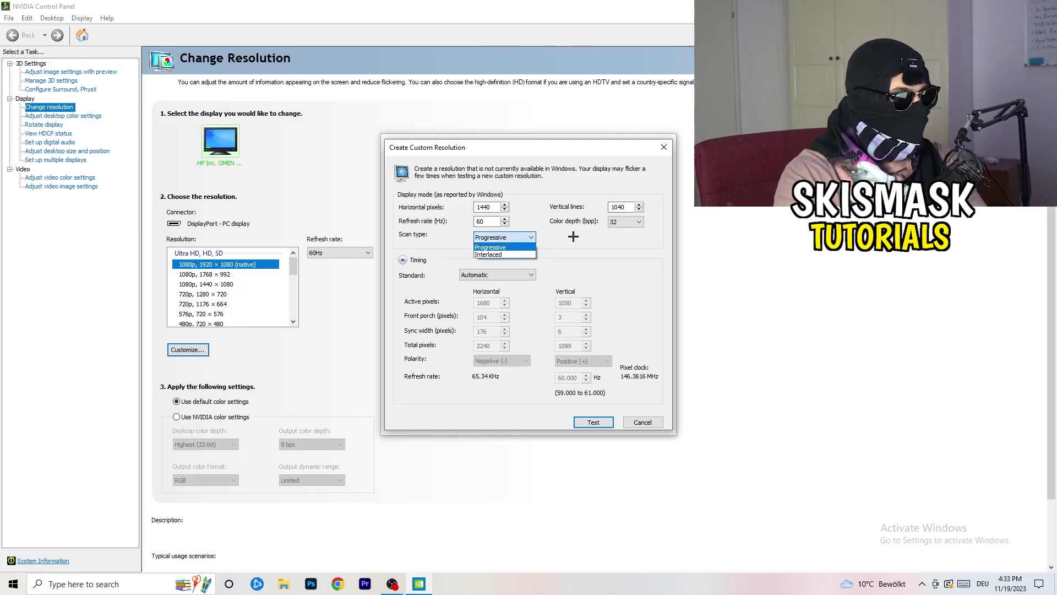
{"action": "left_click", "coordinate": [580, 270]}
{"action": "left_click", "coordinate": [511, 276]}
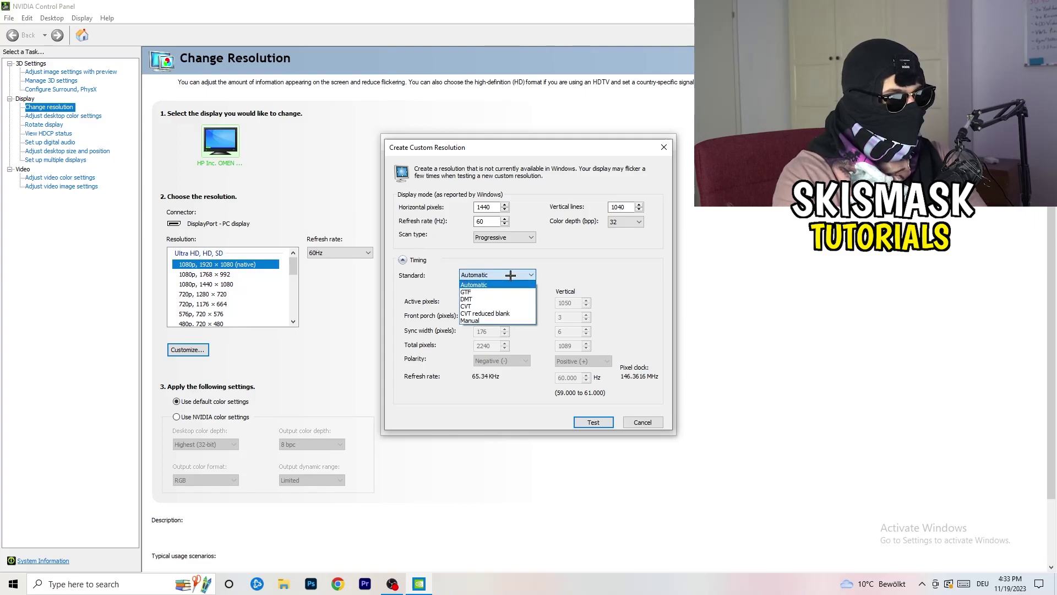
{"action": "left_click", "coordinate": [583, 283]}
{"action": "left_click", "coordinate": [493, 276]}
{"action": "left_click", "coordinate": [617, 273]}
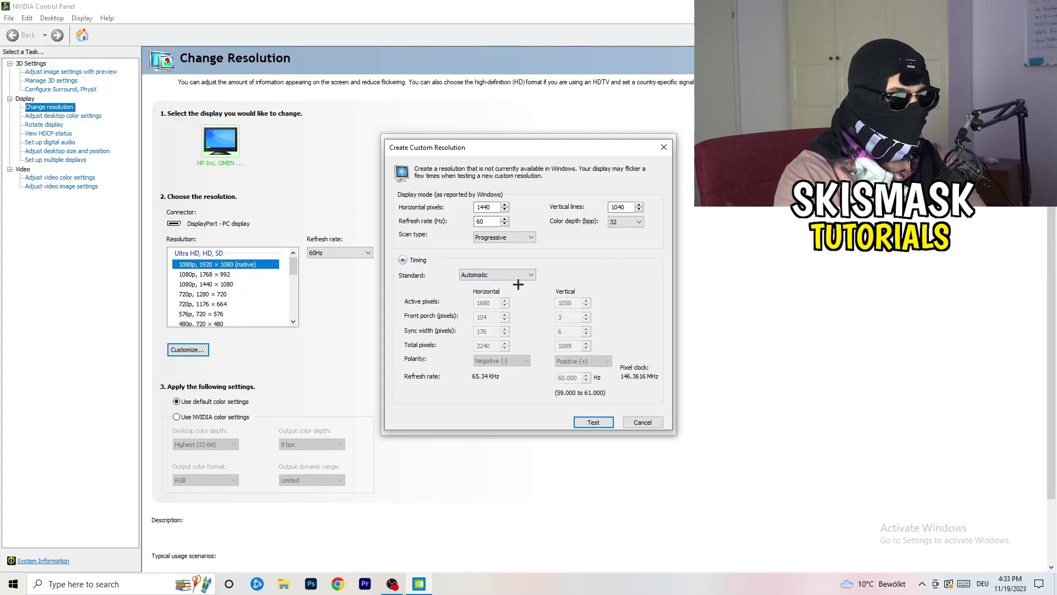
{"action": "left_click", "coordinate": [493, 276]}
{"action": "left_click", "coordinate": [496, 320]}
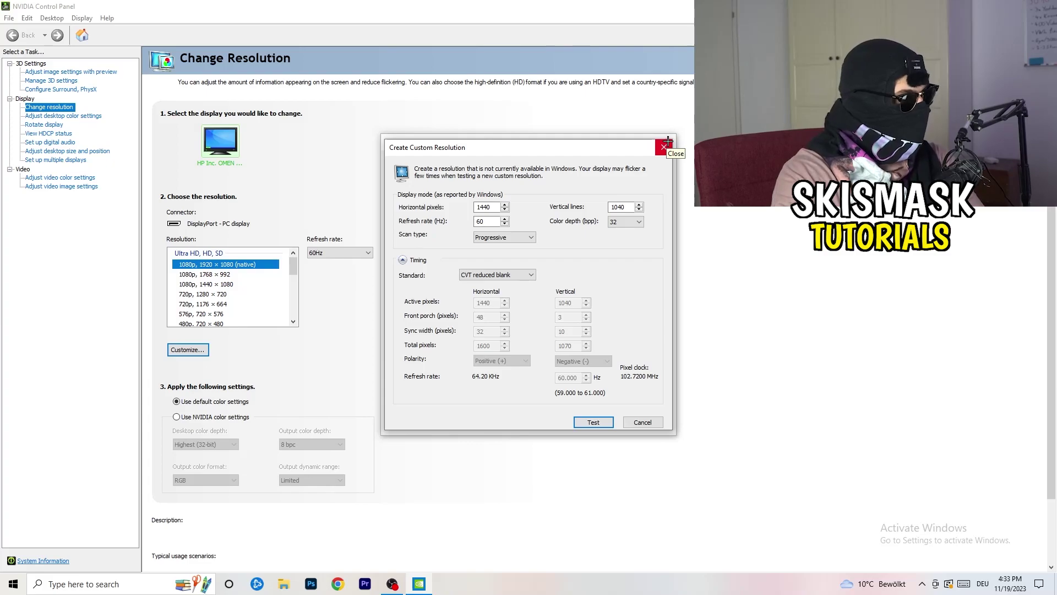
Step: Discard the custom resolution dialogs and quit NVIDIA Control Panel
{"action": "left_click", "coordinate": [666, 147]}
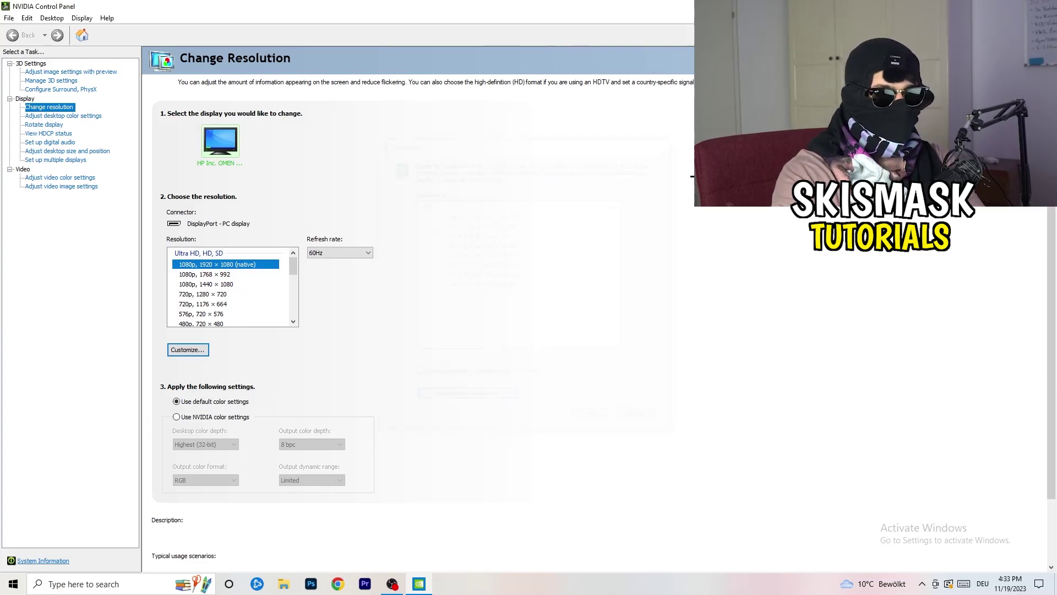
{"action": "left_click", "coordinate": [669, 140]}
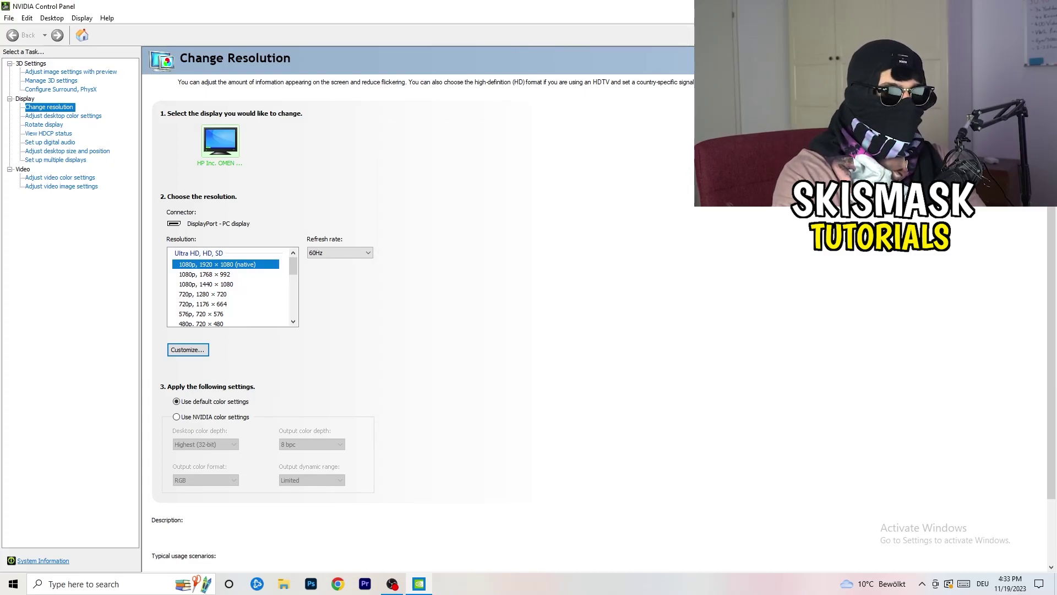
{"action": "key", "text": "alt+F4"}
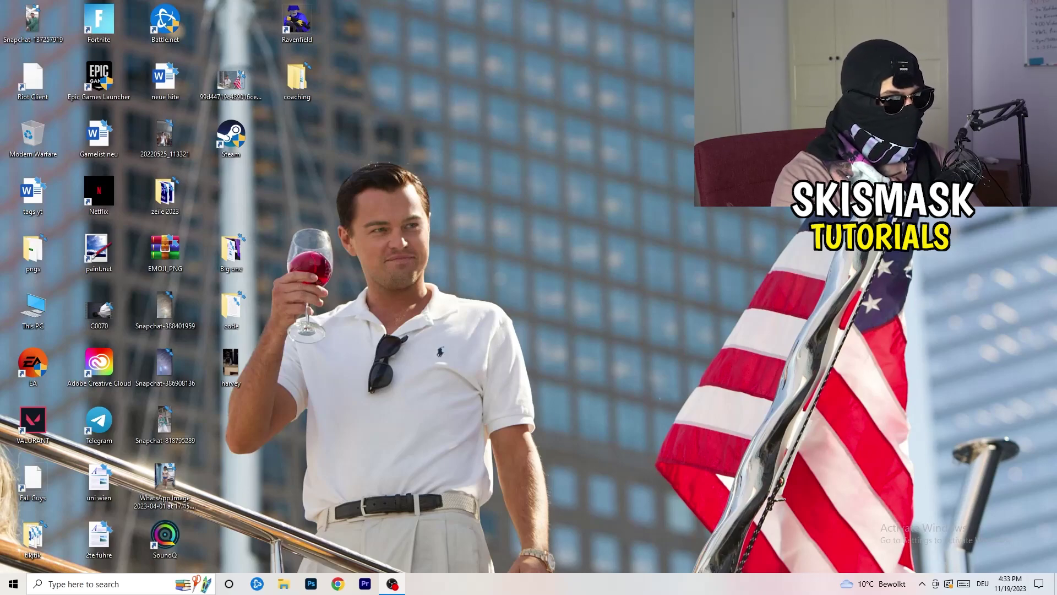
Step: Launch Windows Settings from the Start menu
{"action": "left_click", "coordinate": [13, 584]}
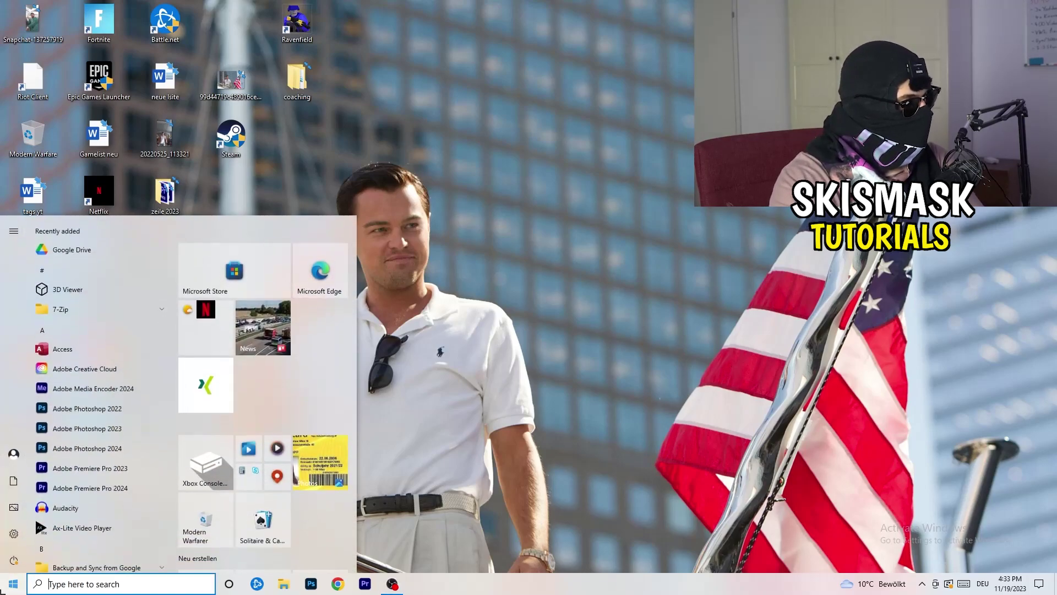
{"action": "left_click", "coordinate": [15, 533]}
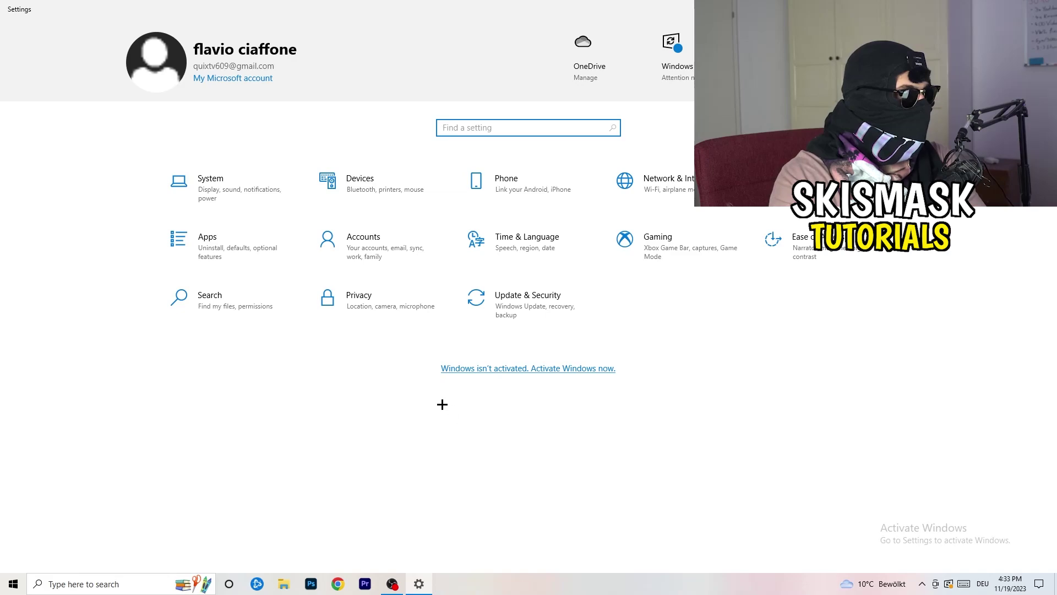
{"action": "left_click", "coordinate": [233, 201]}
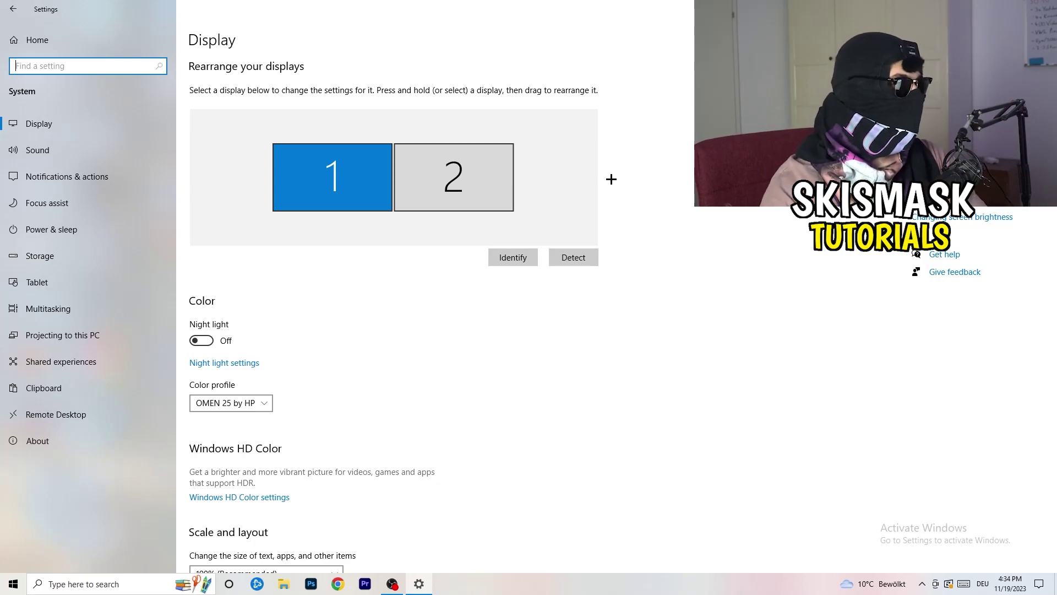
{"action": "scroll", "coordinate": [351, 271], "scroll_direction": "down", "scroll_amount": 3}
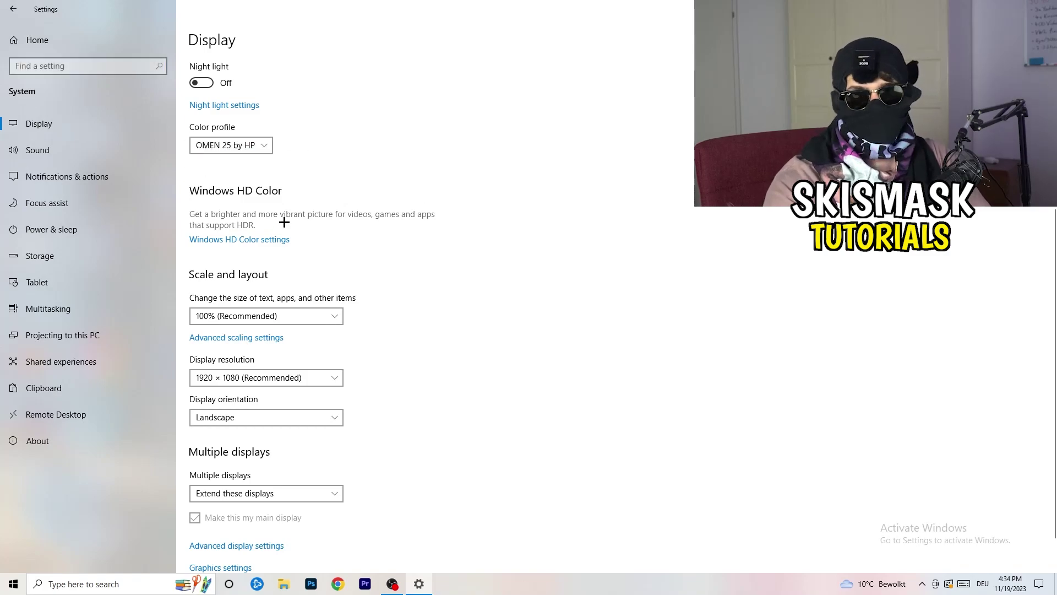
{"action": "scroll", "coordinate": [248, 236], "scroll_direction": "down", "scroll_amount": 1}
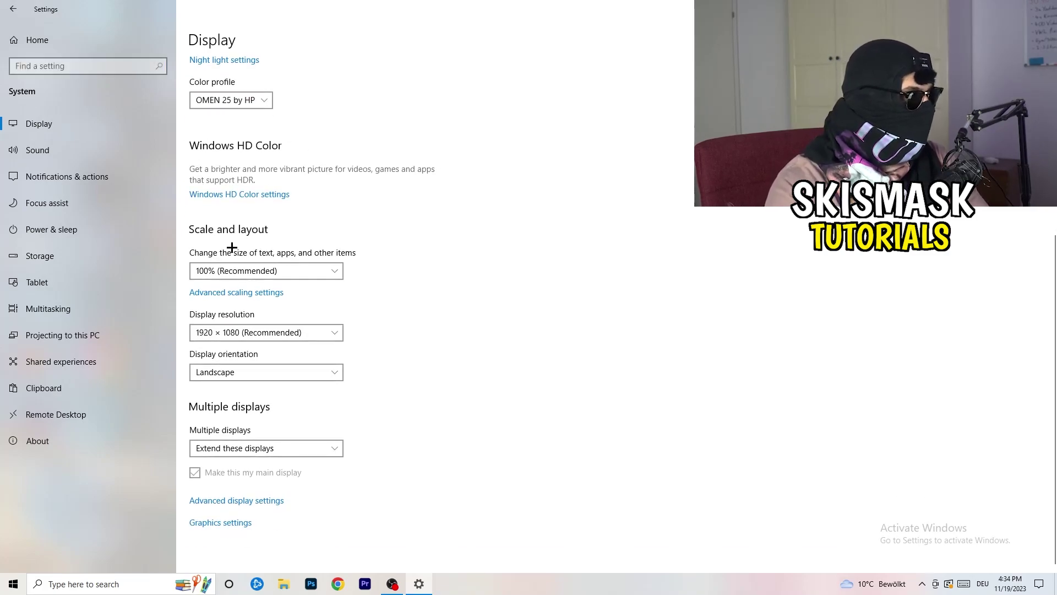
{"action": "left_click", "coordinate": [328, 266]}
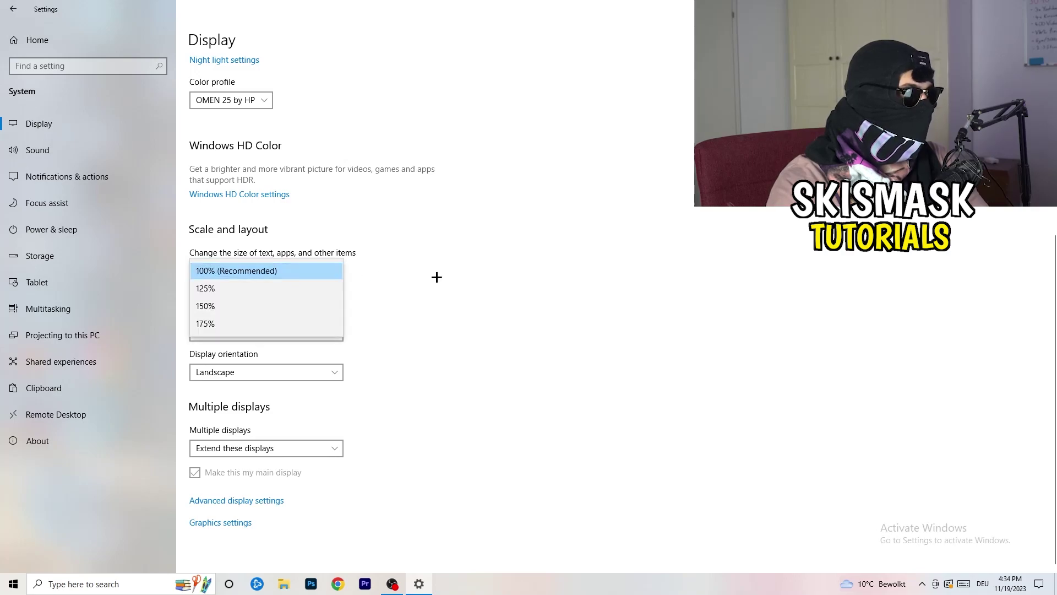
{"action": "left_click", "coordinate": [518, 258]}
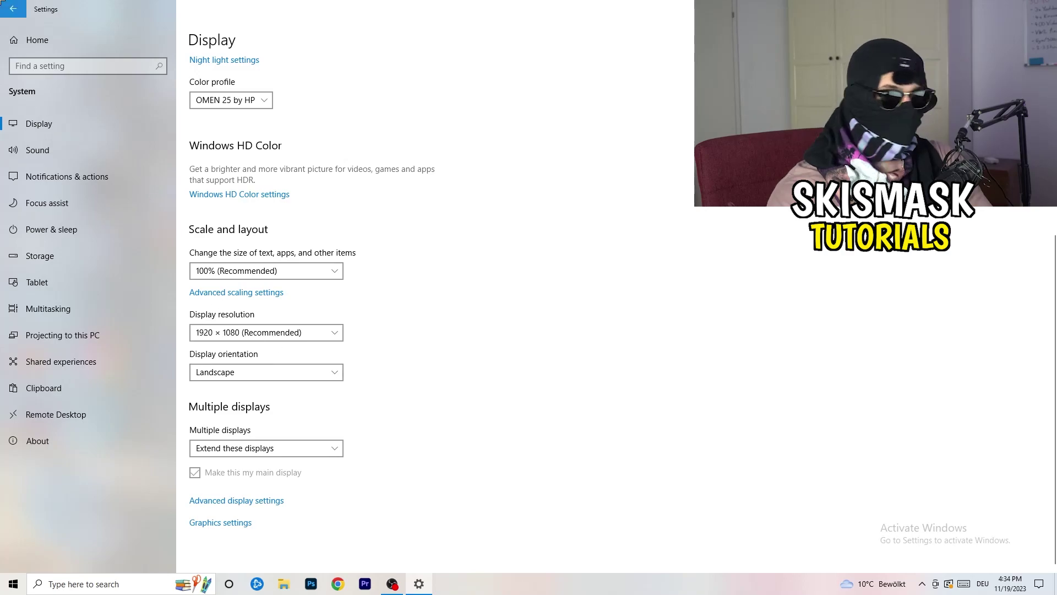
Step: Go to the Gaming section from Settings Home to check Xbox Game Bar is off
{"action": "left_click", "coordinate": [12, 9]}
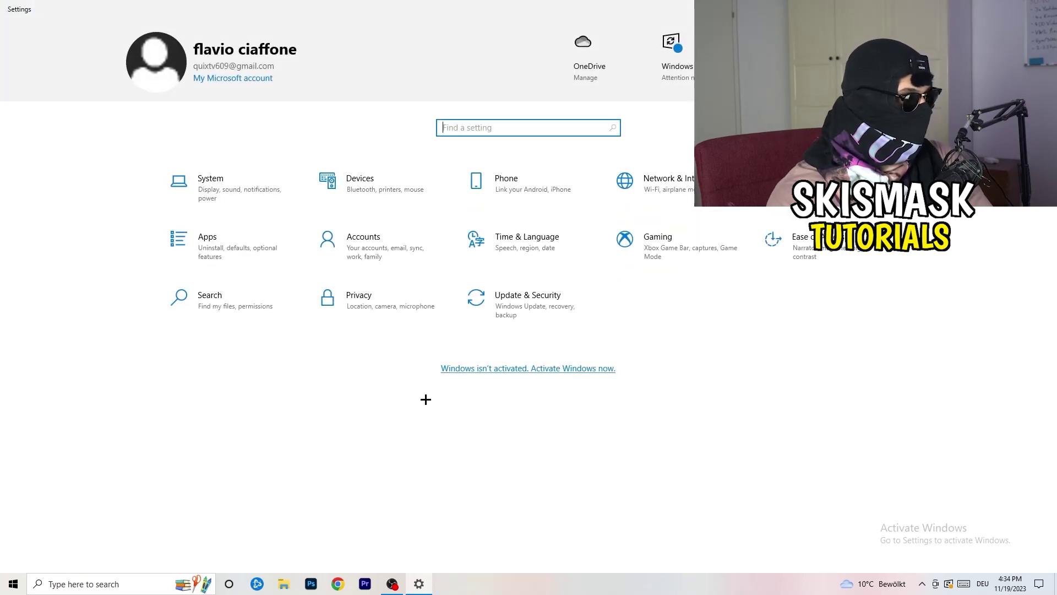
{"action": "left_click", "coordinate": [702, 263]}
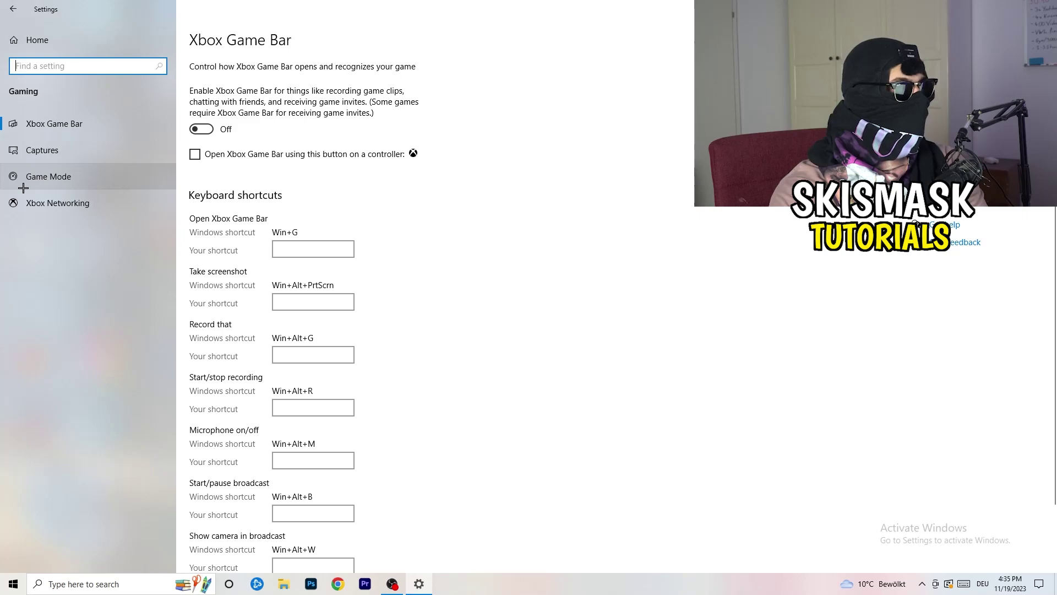
Step: Confirm Game Mode is switched on, then close Settings
{"action": "left_click", "coordinate": [66, 175]}
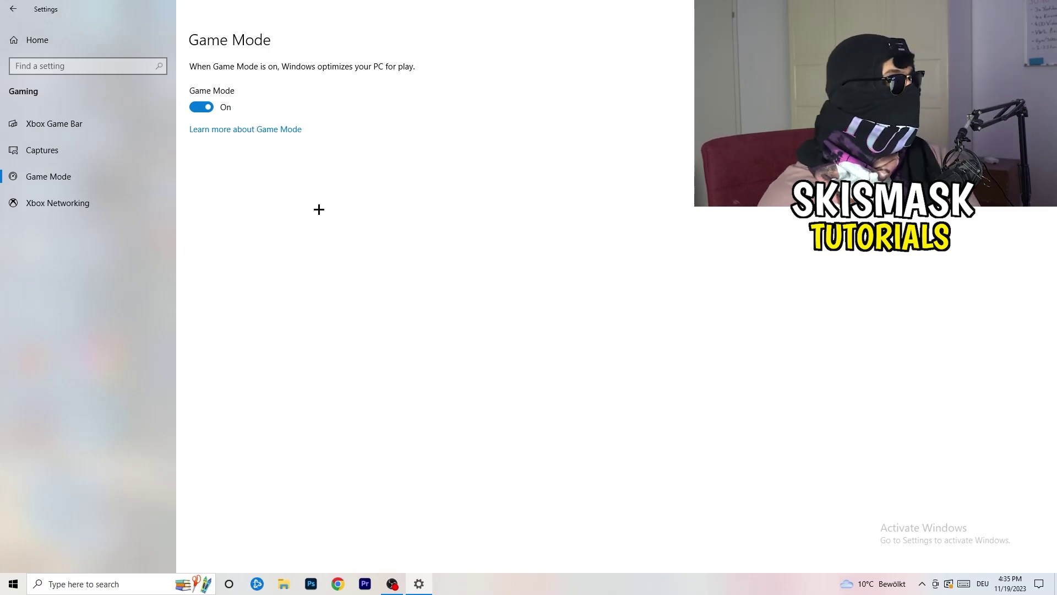
{"action": "key", "text": "alt+F4"}
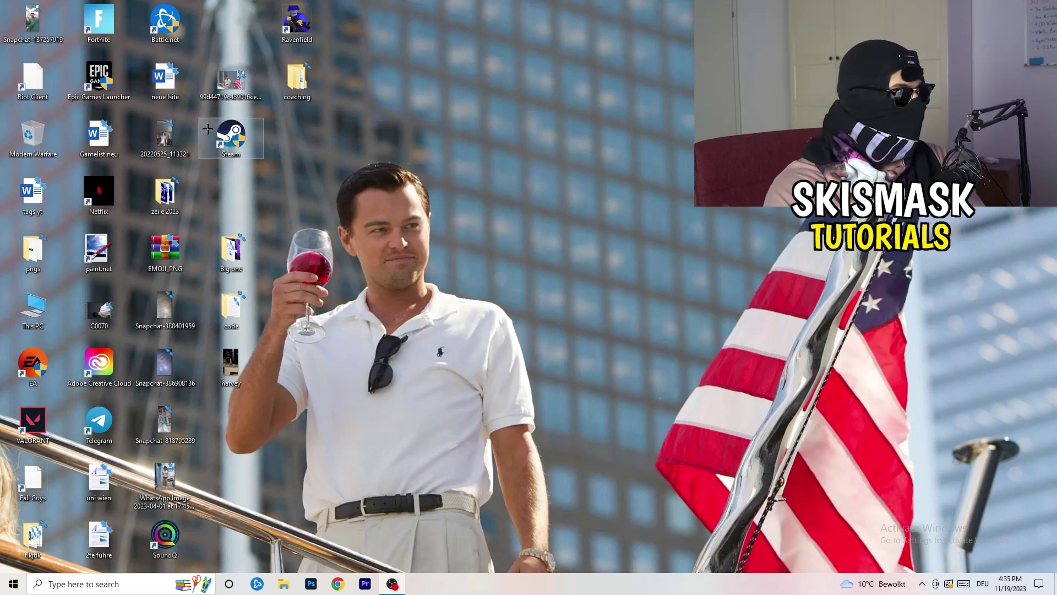
Step: Bring up the Steam shortcut's properties on the Compatibility settings
{"action": "left_click_drag", "start_coordinate": [230, 139], "coordinate": [562, 197]}
{"action": "right_click", "coordinate": [565, 193]}
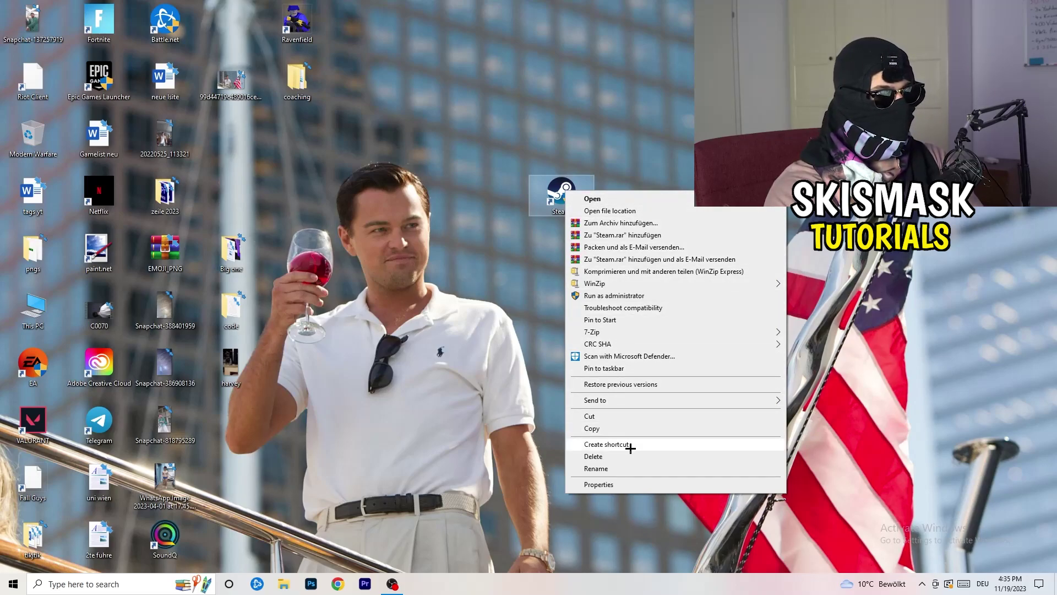
{"action": "left_click", "coordinate": [634, 486]}
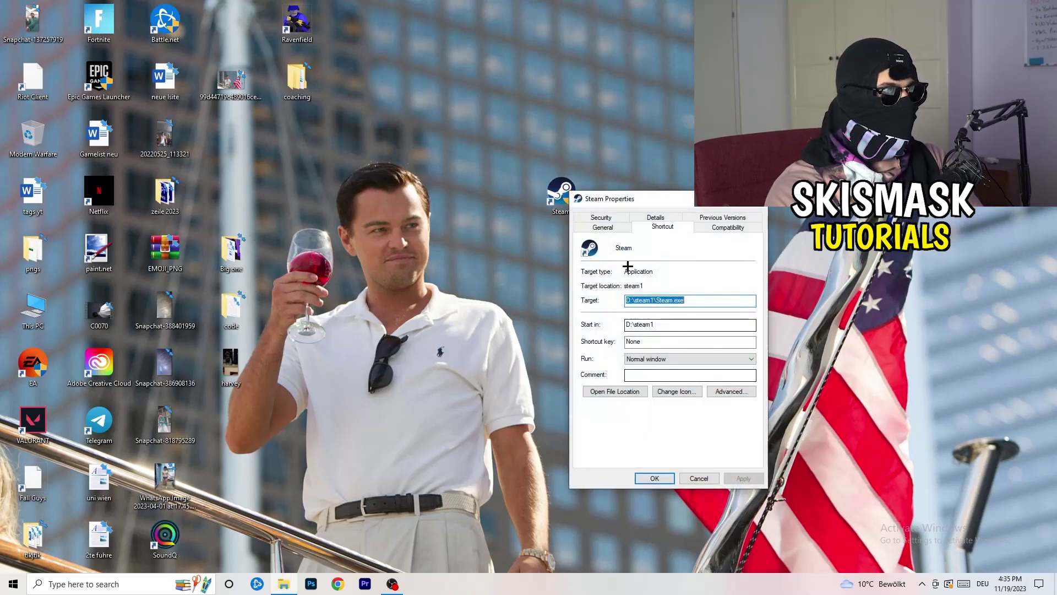
{"action": "left_click_drag", "start_coordinate": [618, 193], "coordinate": [466, 123]}
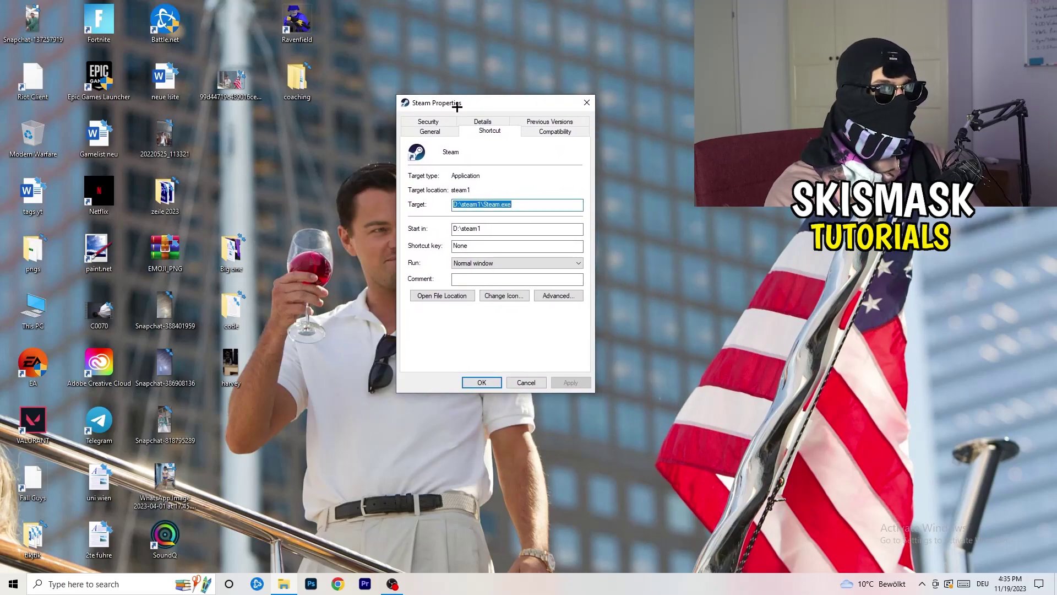
{"action": "left_click", "coordinate": [568, 134]}
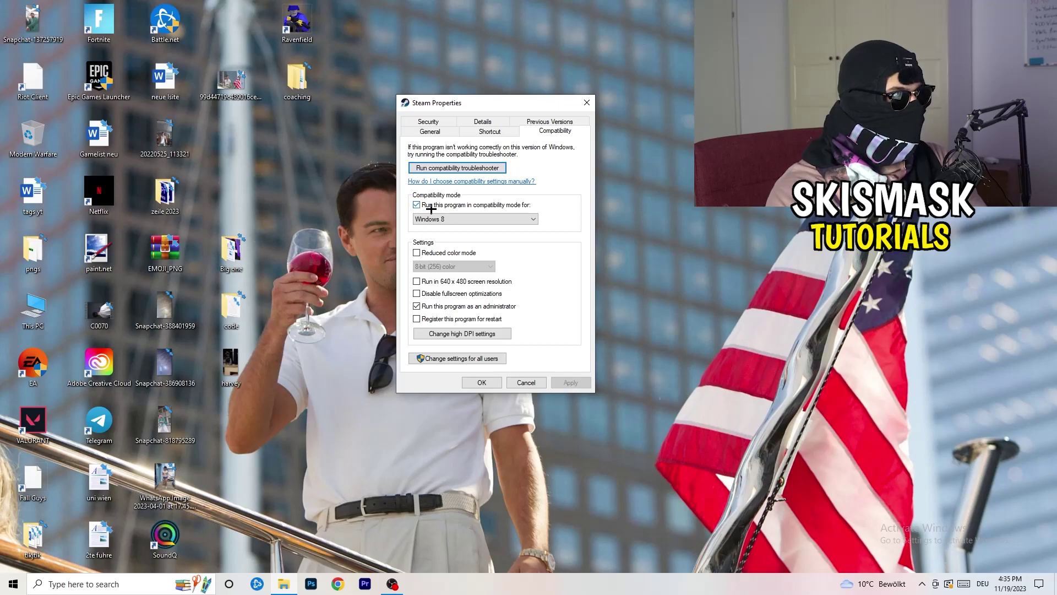
Step: Set Windows 8 compatibility mode and run as administrator, then apply with OK
{"action": "left_click", "coordinate": [500, 218]}
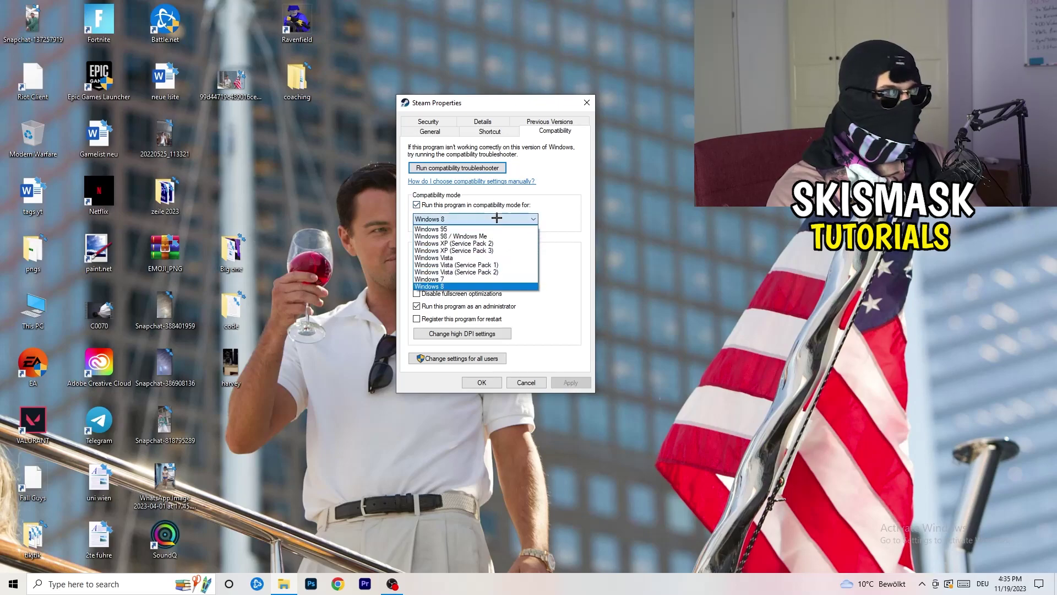
{"action": "left_click", "coordinate": [587, 211]}
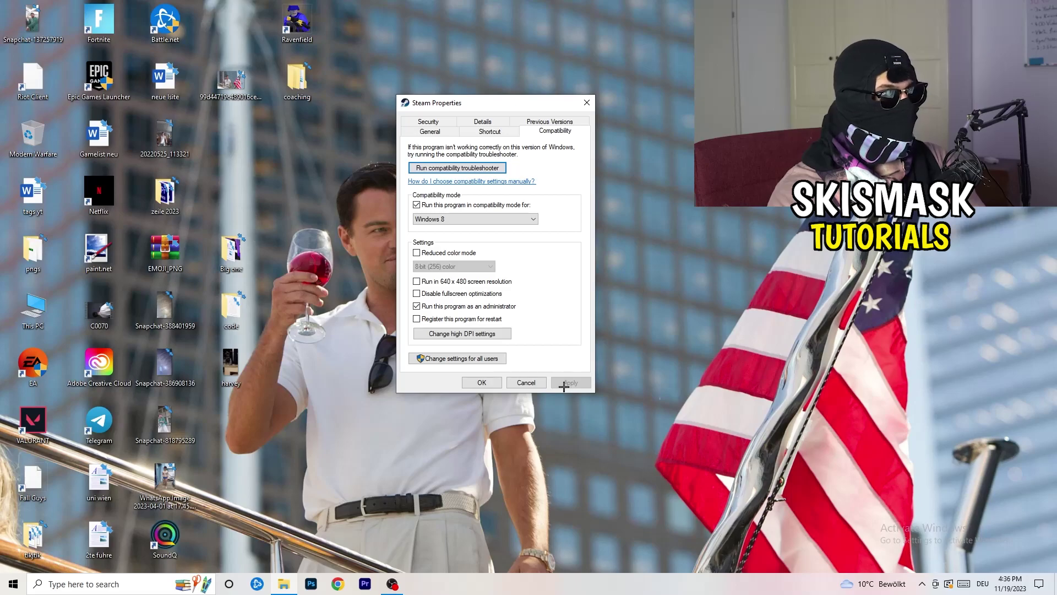
{"action": "left_click", "coordinate": [482, 382]}
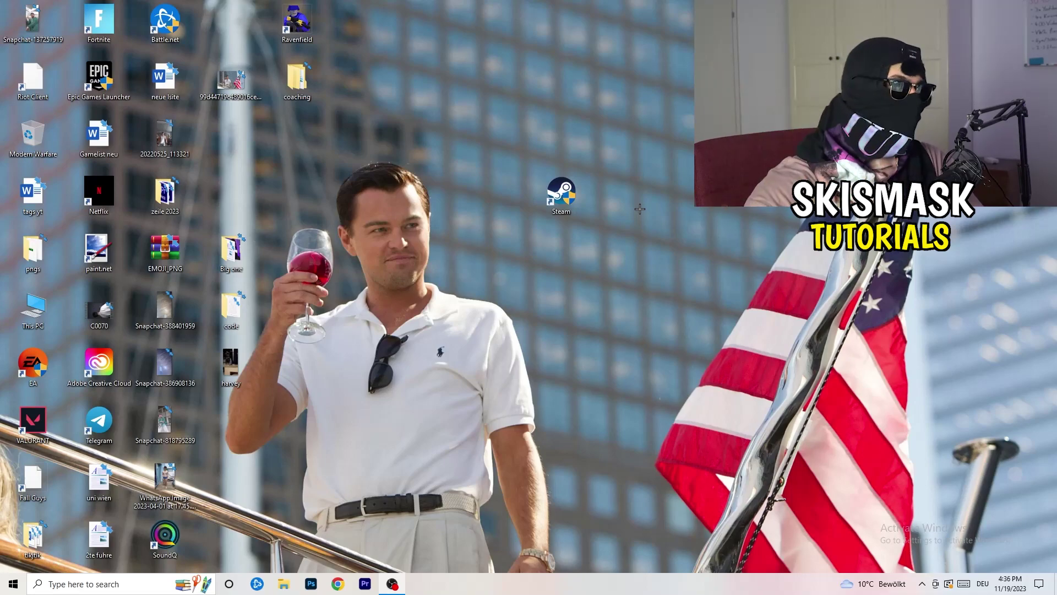
Step: Reopen the Steam shortcut's properties to verify the Compatibility settings, then close them
{"action": "left_click_drag", "start_coordinate": [561, 197], "coordinate": [495, 196]}
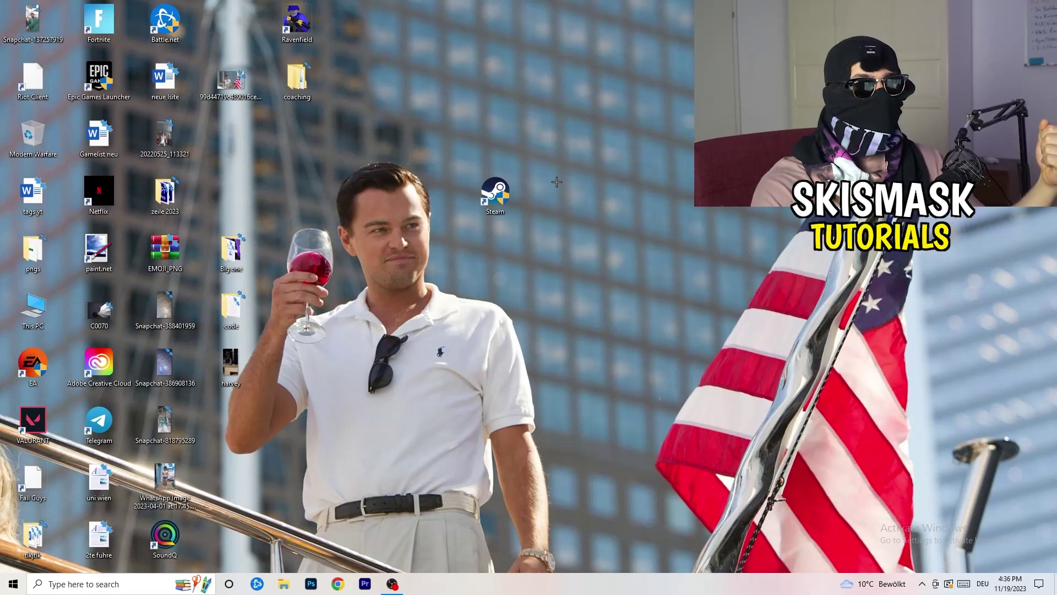
{"action": "left_click", "coordinate": [511, 195]}
{"action": "left_click_drag", "start_coordinate": [500, 192], "coordinate": [367, 192]}
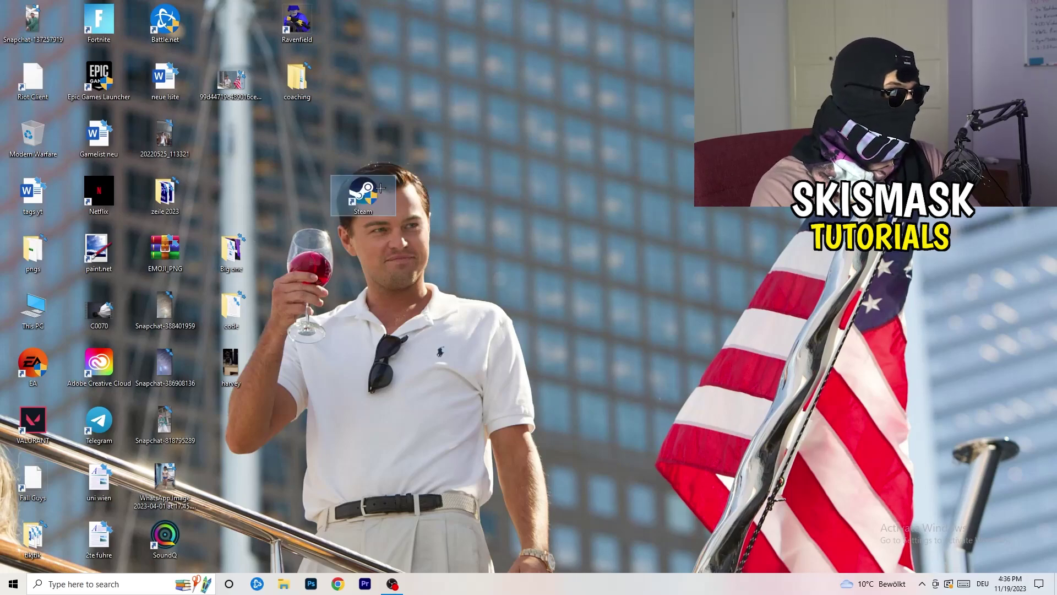
{"action": "right_click", "coordinate": [364, 192]}
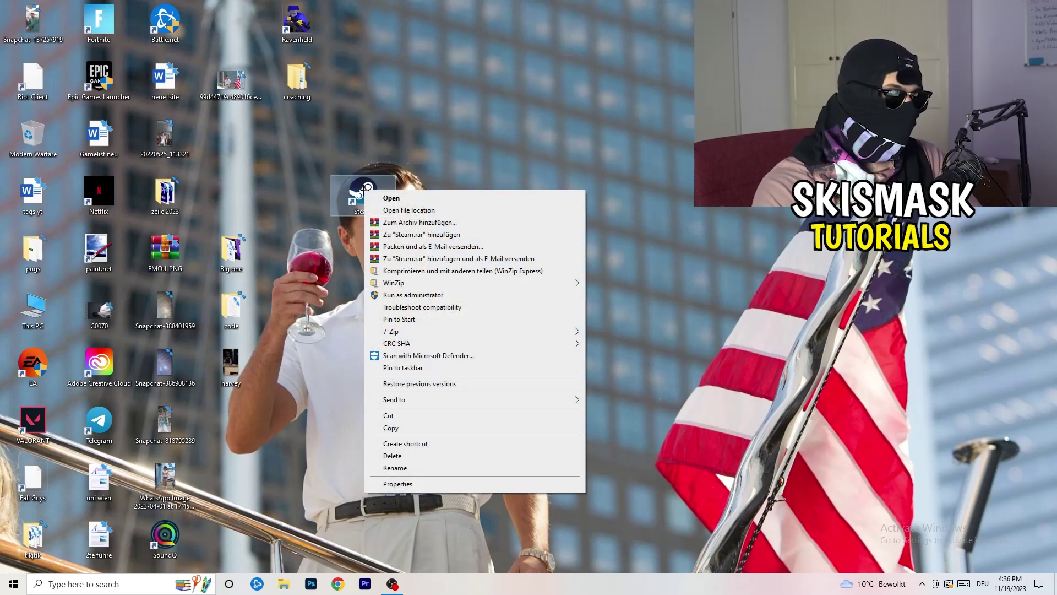
{"action": "left_click", "coordinate": [418, 483]}
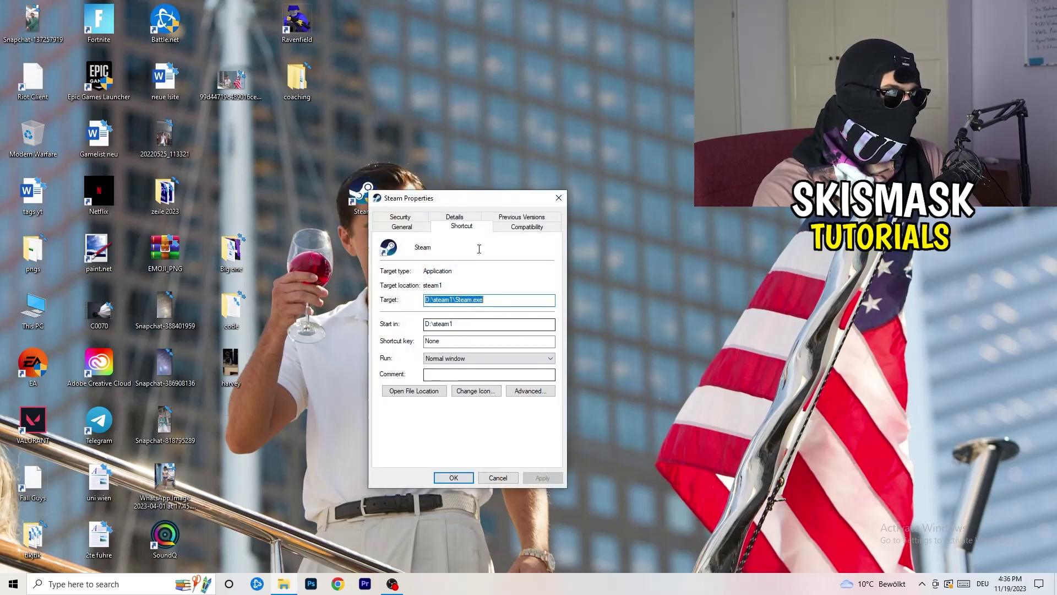
{"action": "left_click", "coordinate": [526, 226]}
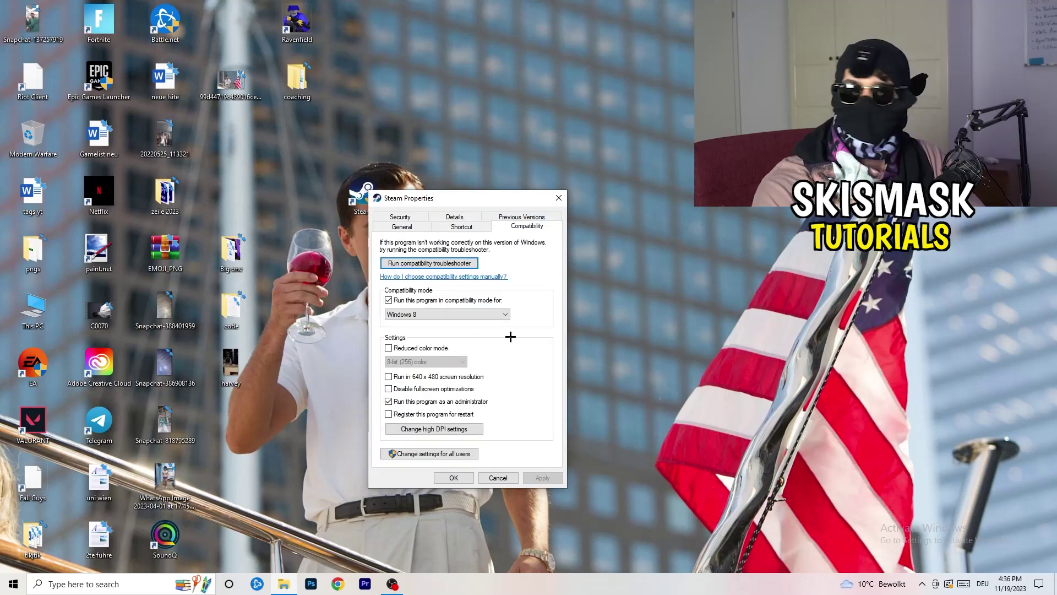
{"action": "left_click", "coordinate": [558, 198]}
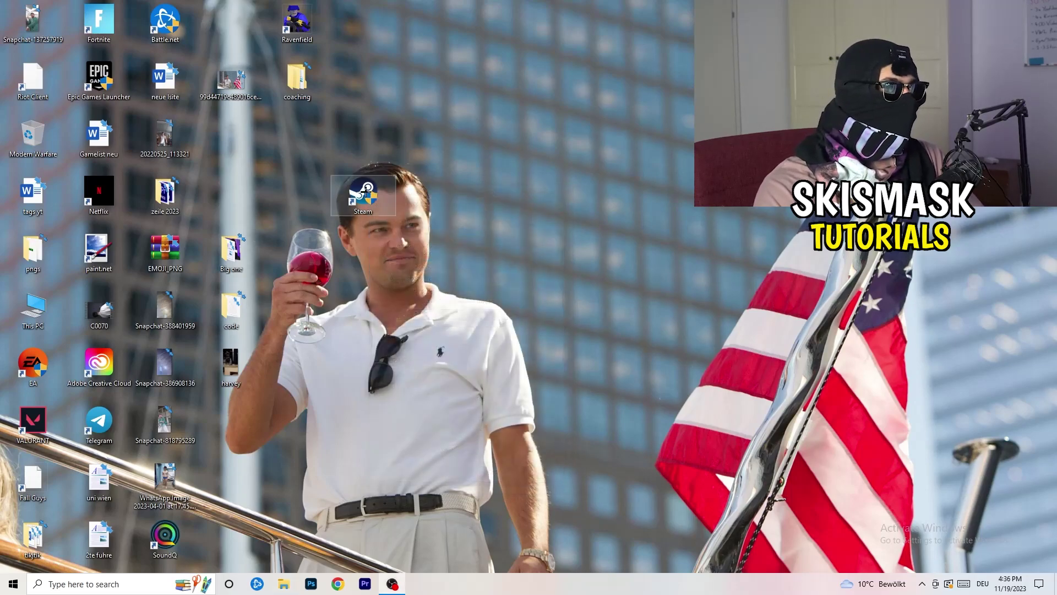
Step: Return the Steam shortcut to its original desktop grid spot
{"action": "left_click_drag", "start_coordinate": [363, 192], "coordinate": [232, 137]}
{"action": "left_click", "coordinate": [566, 98]}
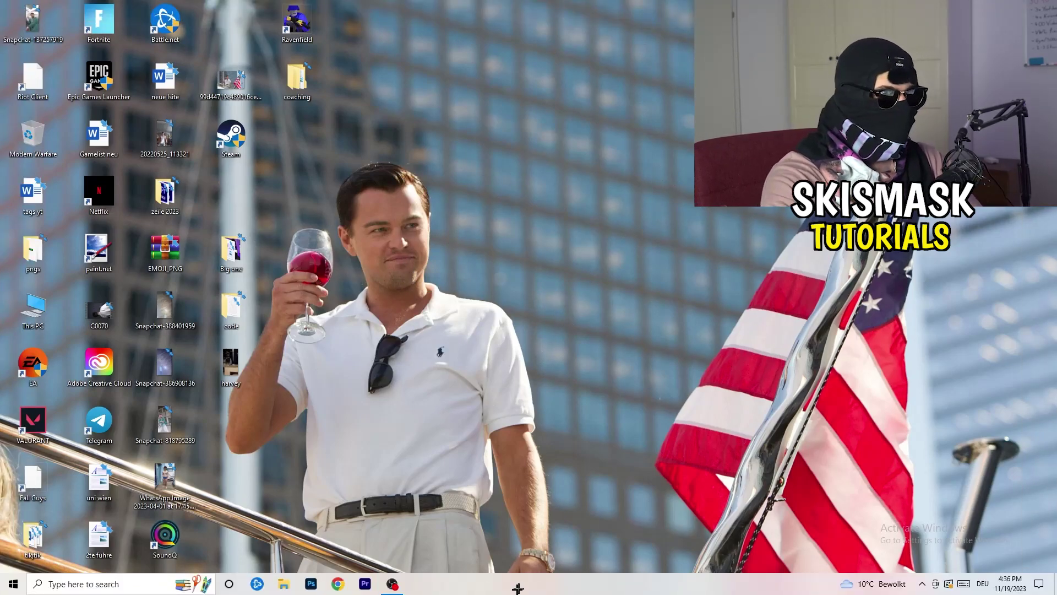
Step: Start Task Manager from the taskbar menu and maximize it
{"action": "right_click", "coordinate": [565, 583]}
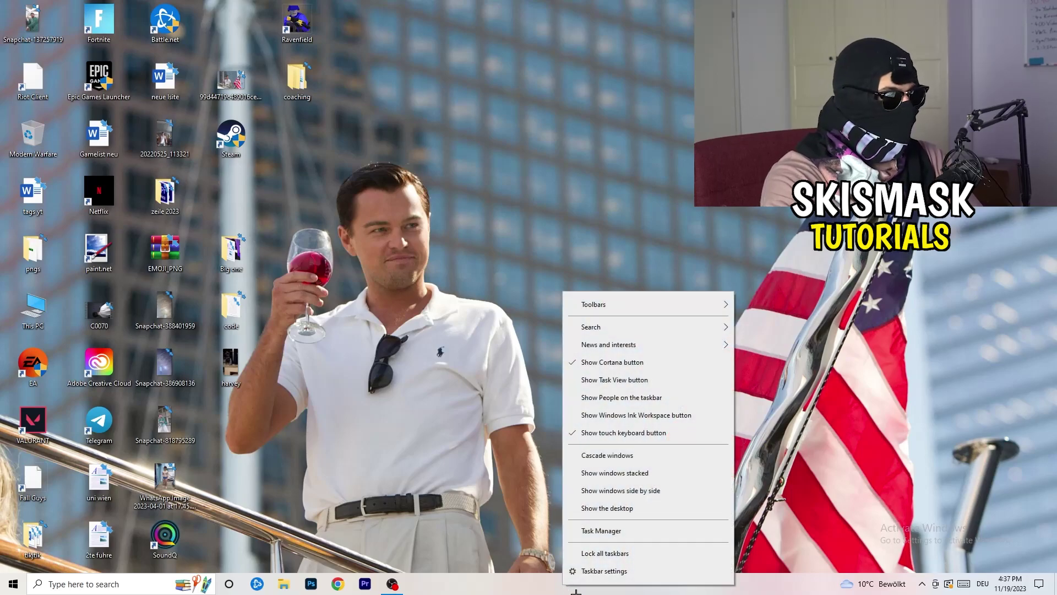
{"action": "left_click", "coordinate": [611, 531]}
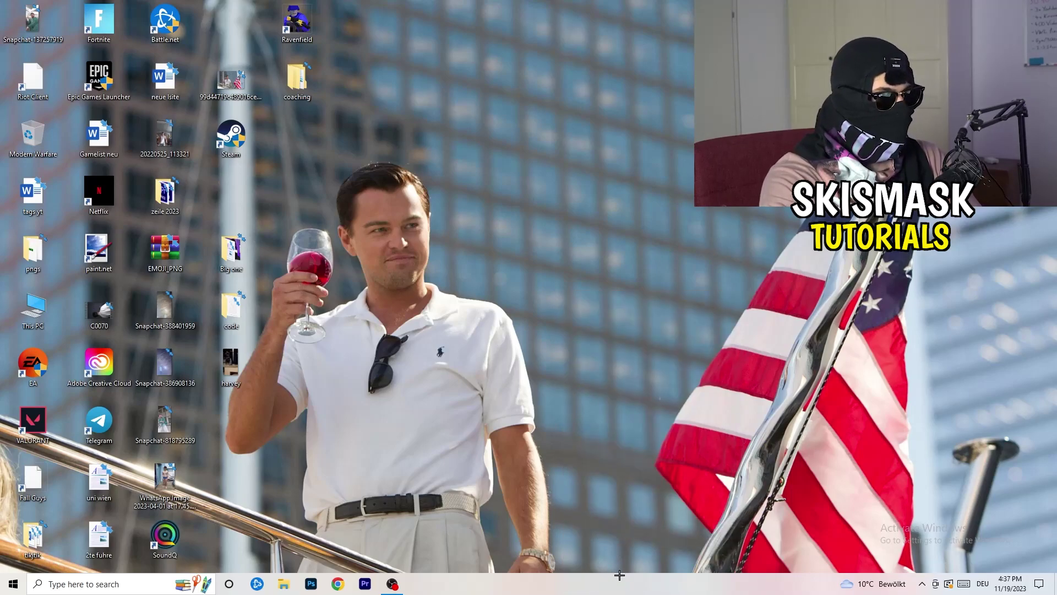
{"action": "left_click", "coordinate": [615, 20]}
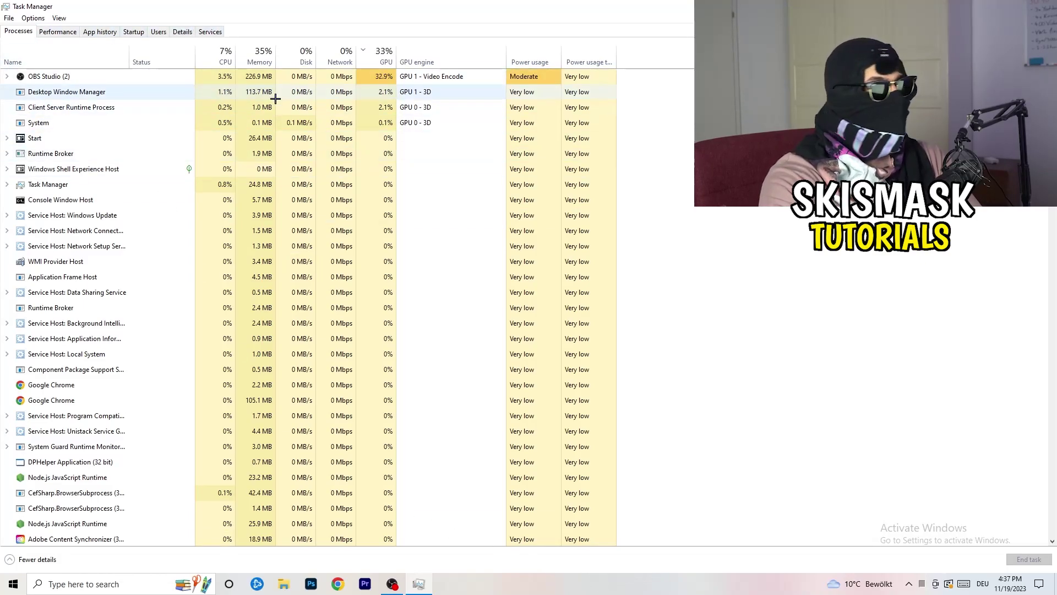
Step: View priority options for the Creative Cloud UI Helper process in Details, then dismiss them
{"action": "left_click", "coordinate": [184, 33]}
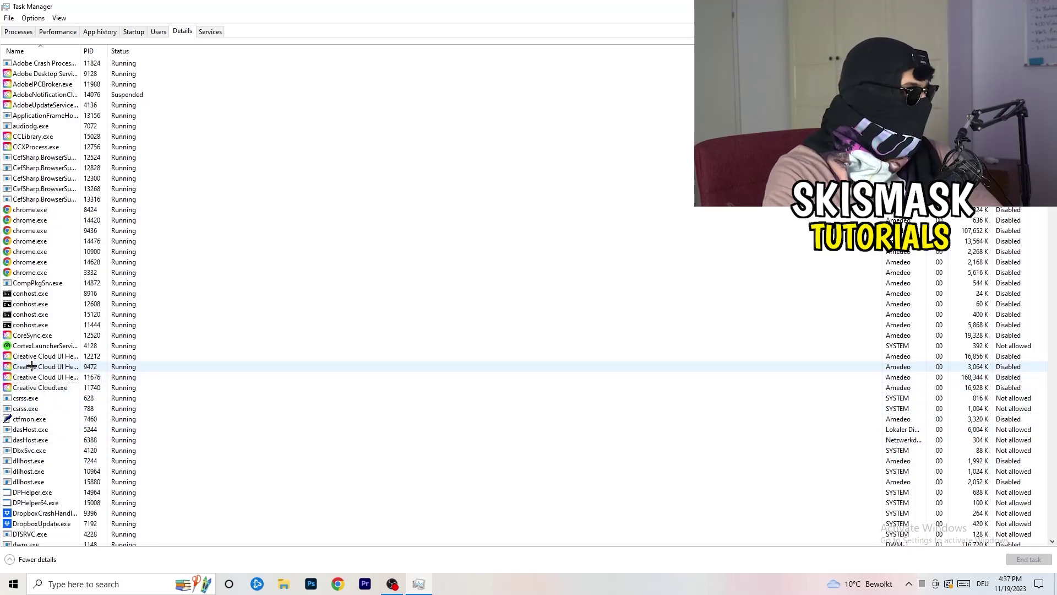
{"action": "right_click", "coordinate": [31, 367]}
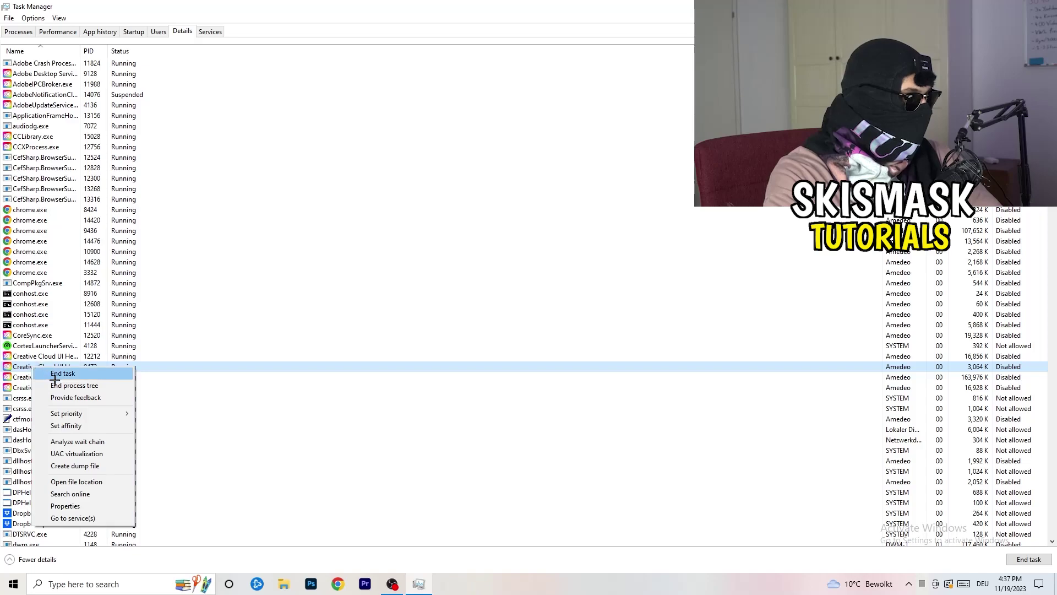
{"action": "mouse_move", "coordinate": [66, 413]}
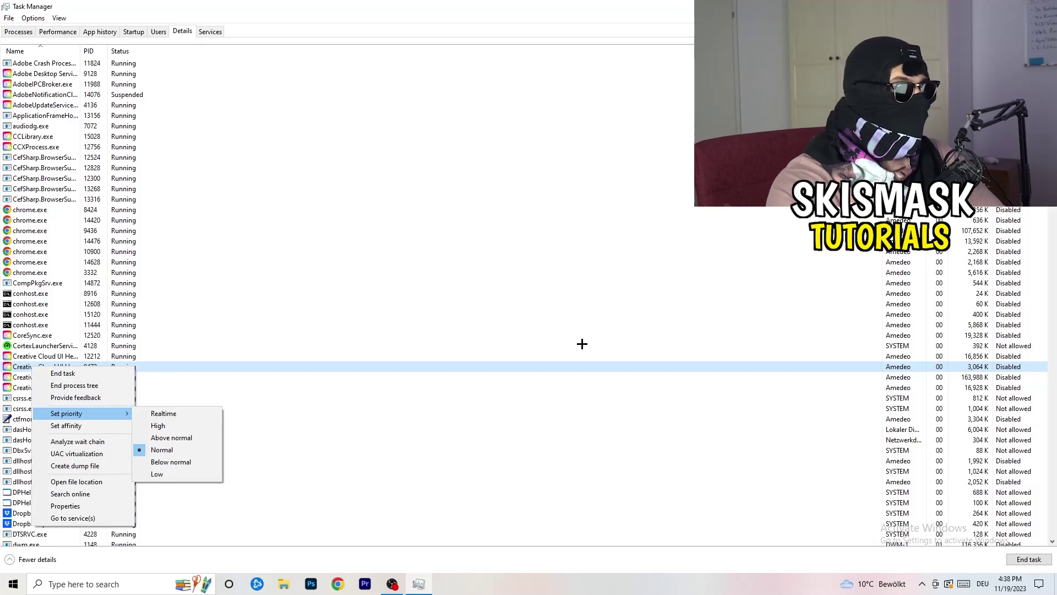
{"action": "key", "text": "Escape"}
{"action": "key", "text": "alt+F4"}
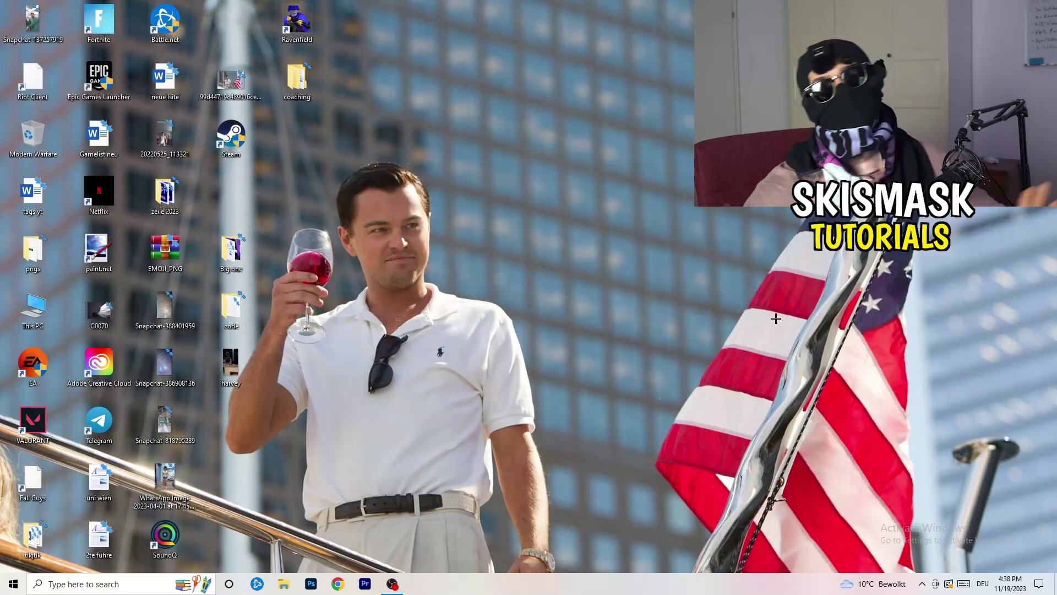